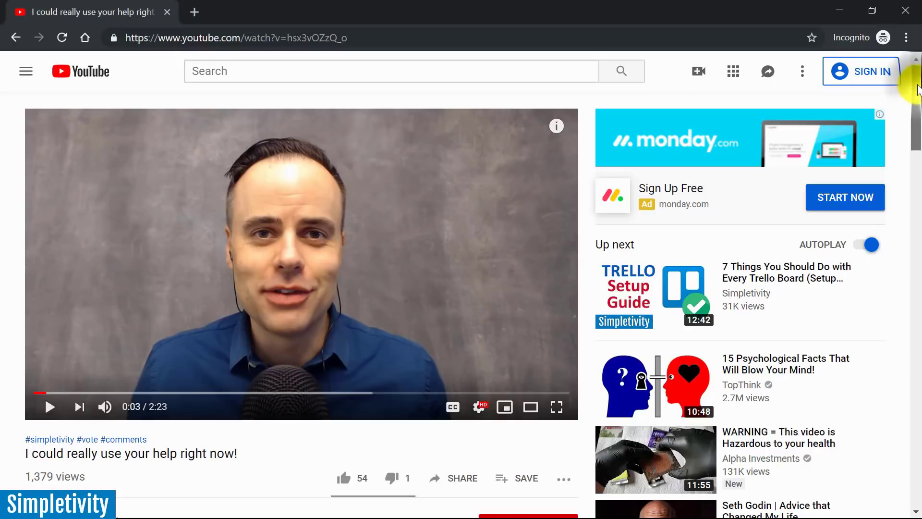
# Compare the Calendar week view with the starred Gmail emails
pyautogui.scroll(-2, 915, 96)
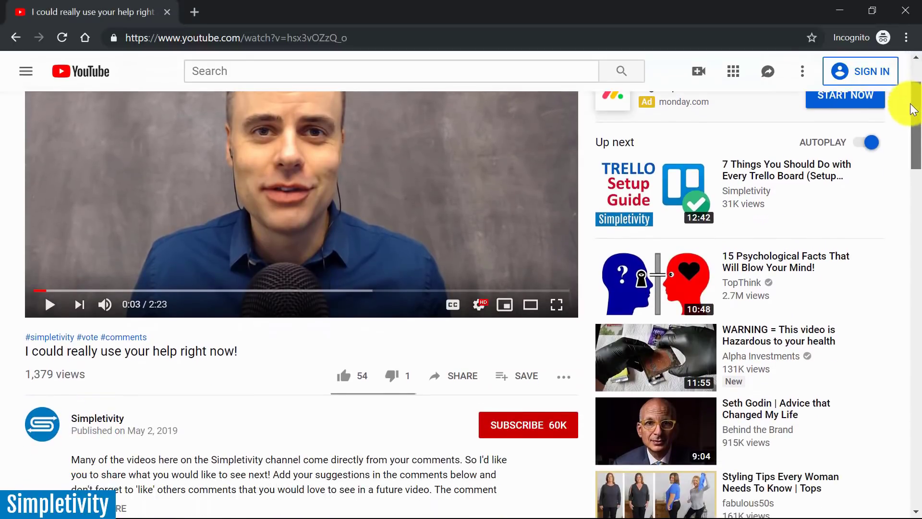
pyautogui.moveTo(915, 110); pyautogui.dragTo(907, 199)
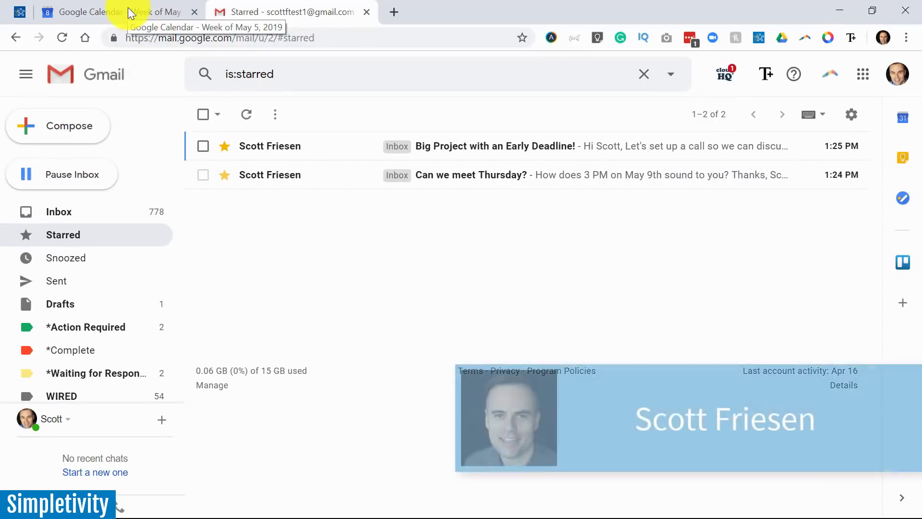
pyautogui.click(128, 7)
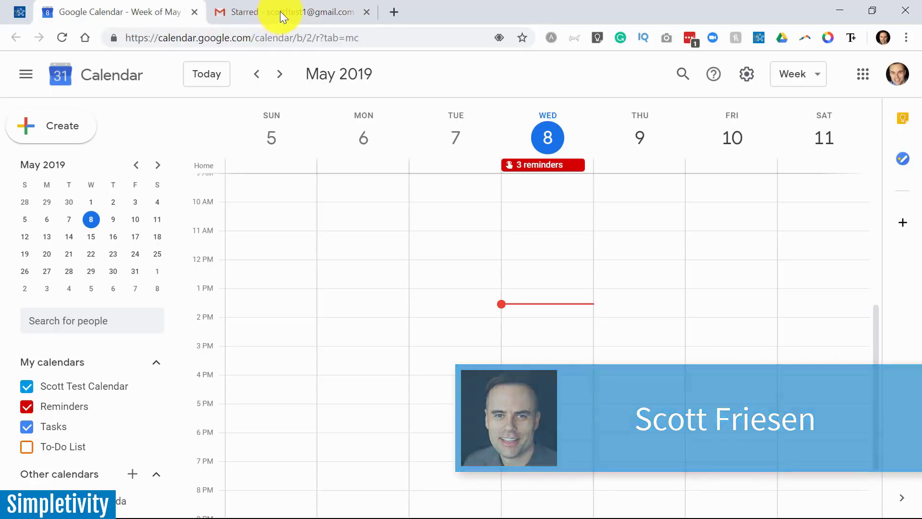
pyautogui.click(280, 11)
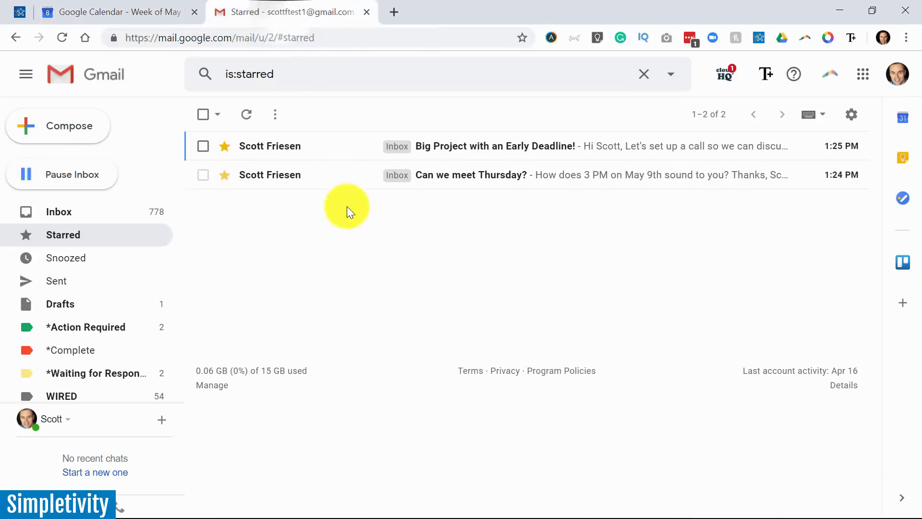
pyautogui.click(138, 10)
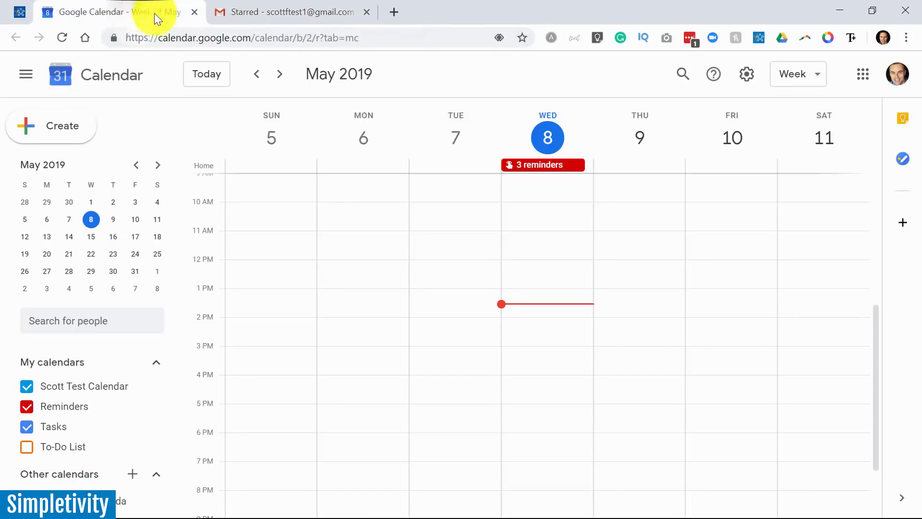
pyautogui.click(275, 10)
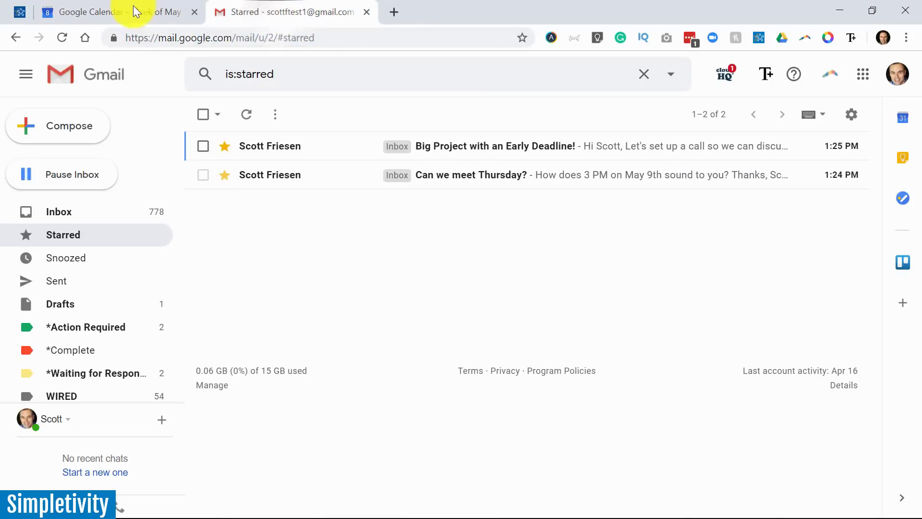
# Open the 'Can we meet Thursday?' email and show its More actions menu
pyautogui.click(131, 9)
pyautogui.click(275, 11)
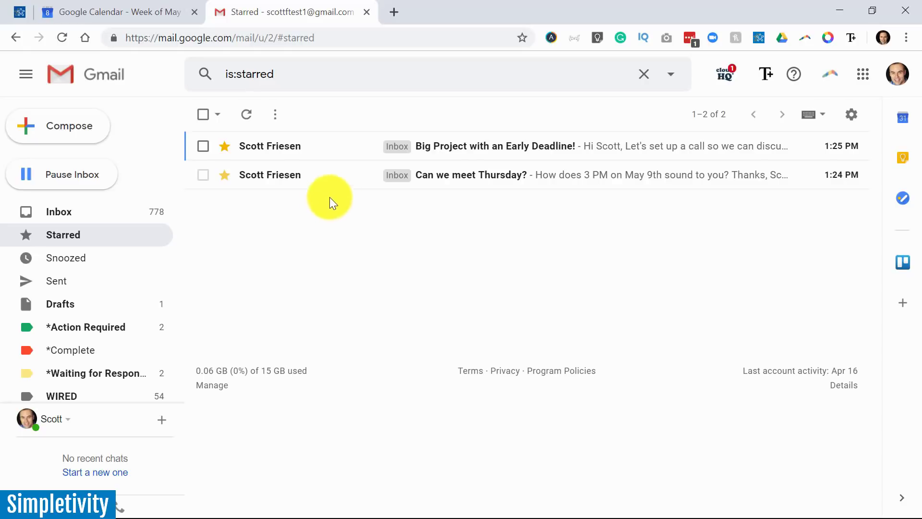
pyautogui.click(333, 181)
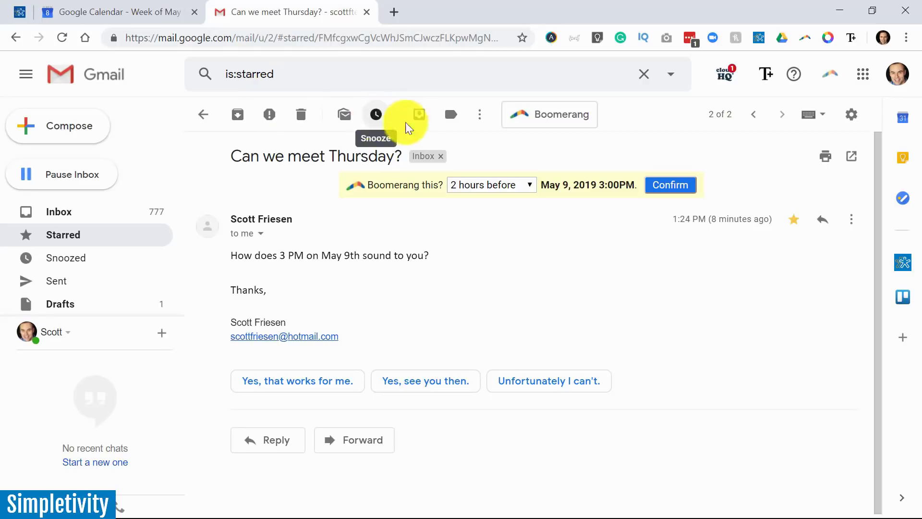
pyautogui.click(480, 114)
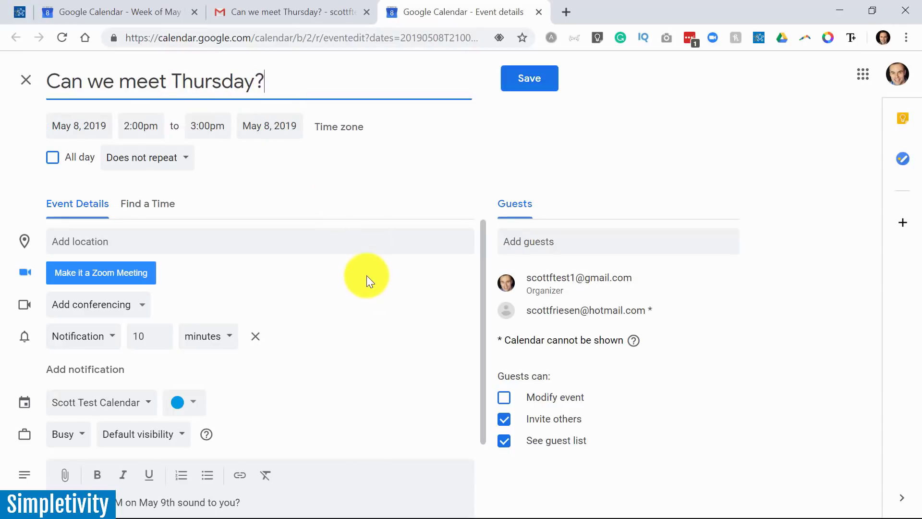
# Scroll through the drafted 'Can we meet Thursday?' event details to review its guest and notification
pyautogui.scroll(-2, 367, 275)
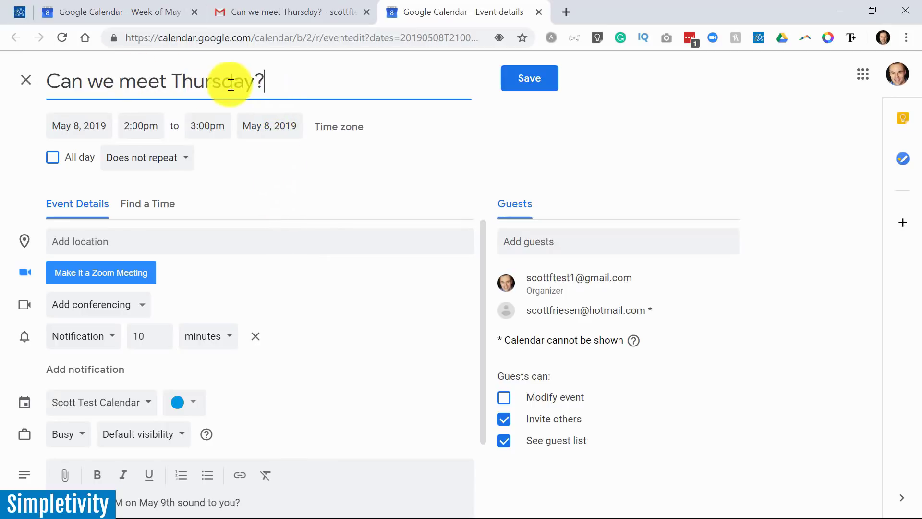
pyautogui.scroll(-1, 356, 411)
pyautogui.scroll(-1, 356, 412)
pyautogui.scroll(2, 298, 419)
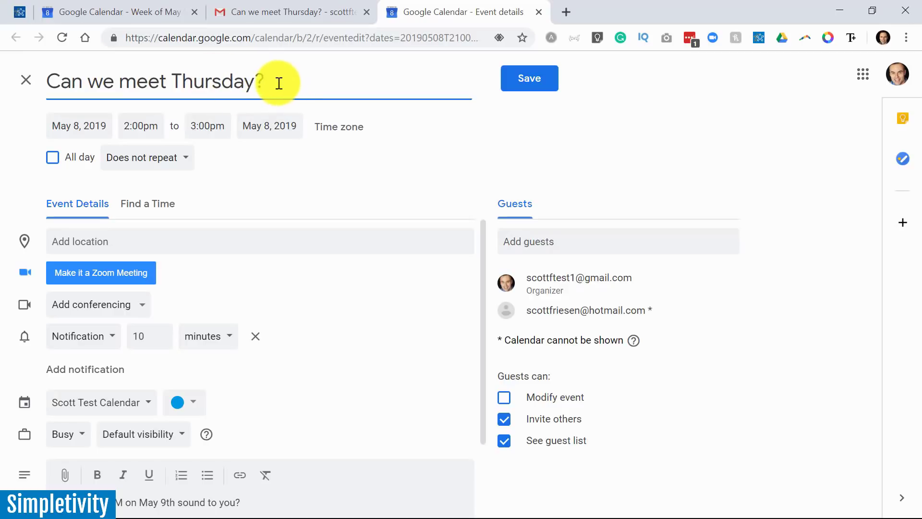
# Replace the event title with 'Meeting with' followed by the sender's first name
pyautogui.press('BackSpace')
pyautogui.press('BackSpace')
pyautogui.press('BackSpace')
pyautogui.press('BackSpace')
pyautogui.press('BackSpace')
pyautogui.press('BackSpace')
pyautogui.press('BackSpace')
pyautogui.press('BackSpace')
pyautogui.press('BackSpace')
pyautogui.press('BackSpace')
pyautogui.press('BackSpace')
pyautogui.press('BackSpace')
pyautogui.press('BackSpace')
pyautogui.press('BackSpace')
pyautogui.press('BackSpace')
pyautogui.press('BackSpace')
pyautogui.press('BackSpace')
pyautogui.press('BackSpace')
pyautogui.press('BackSpace')
pyautogui.press('BackSpace')
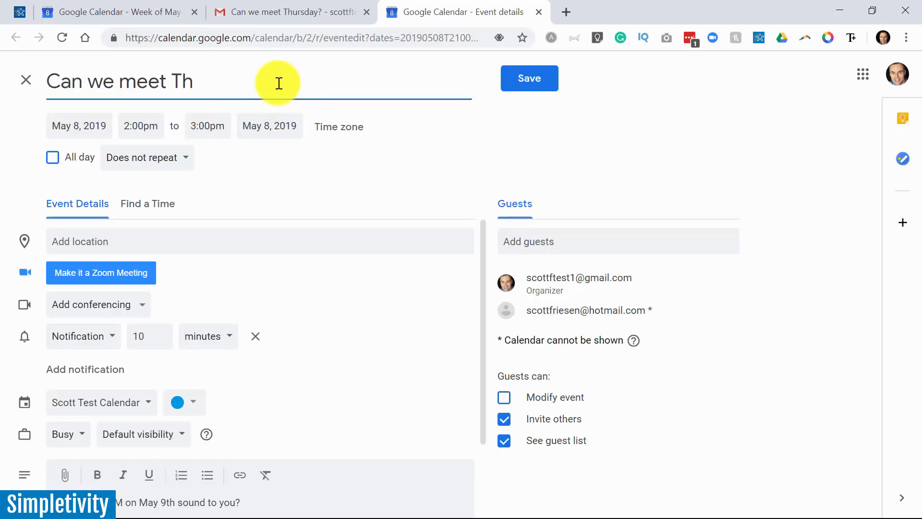
pyautogui.write('m')
pyautogui.press('BackSpace')
pyautogui.write('Meeting with Scott')
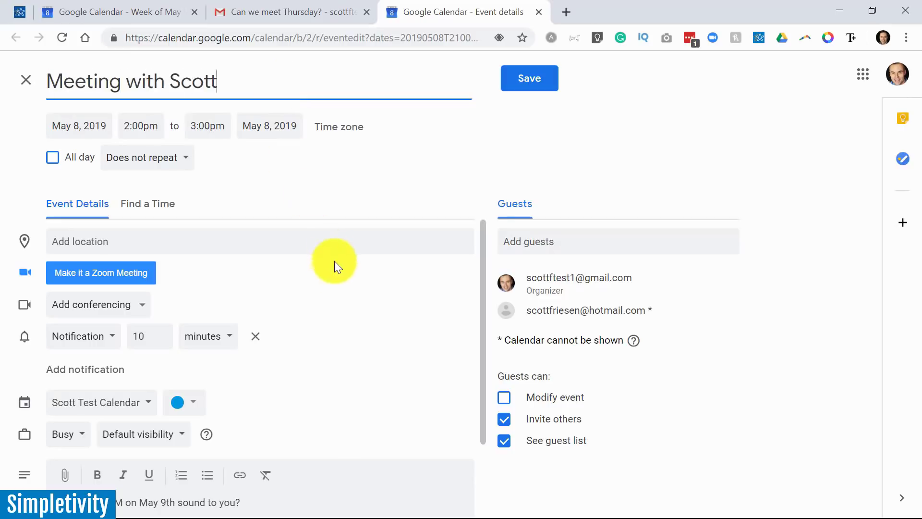
pyautogui.scroll(-2, 334, 261)
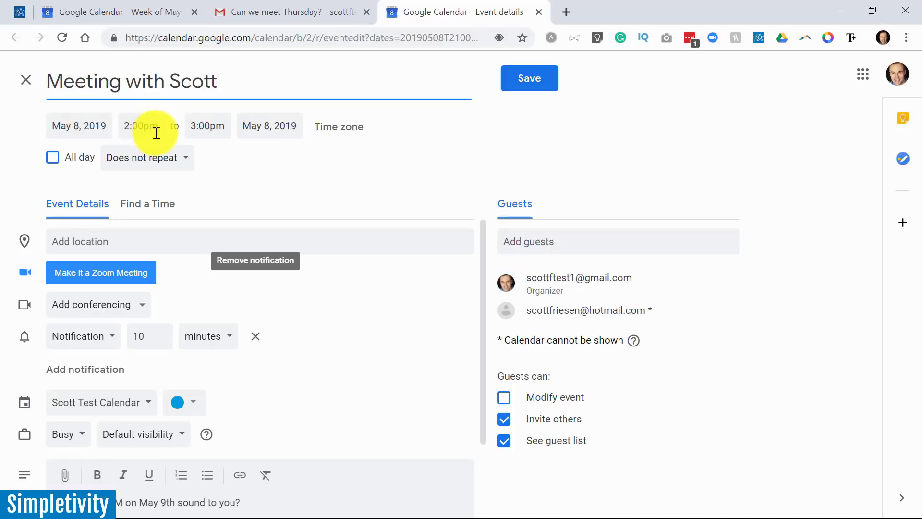
# Reschedule the meeting to May 9, 2019, from 3:00pm to 4:00pm
pyautogui.click(90, 129)
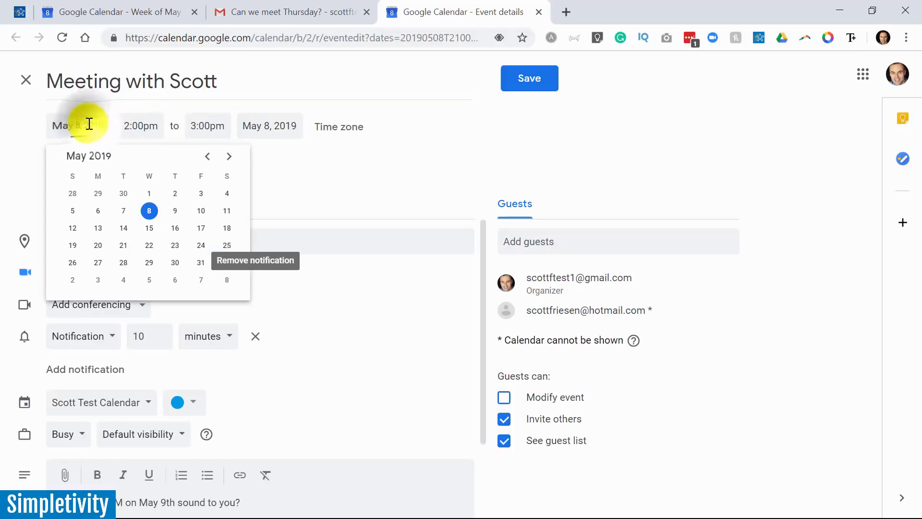
pyautogui.click(176, 212)
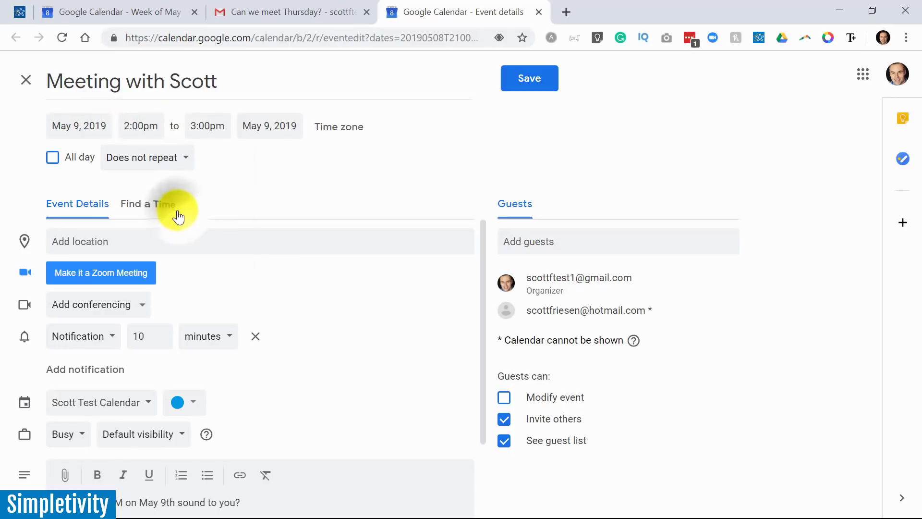
pyautogui.click(138, 124)
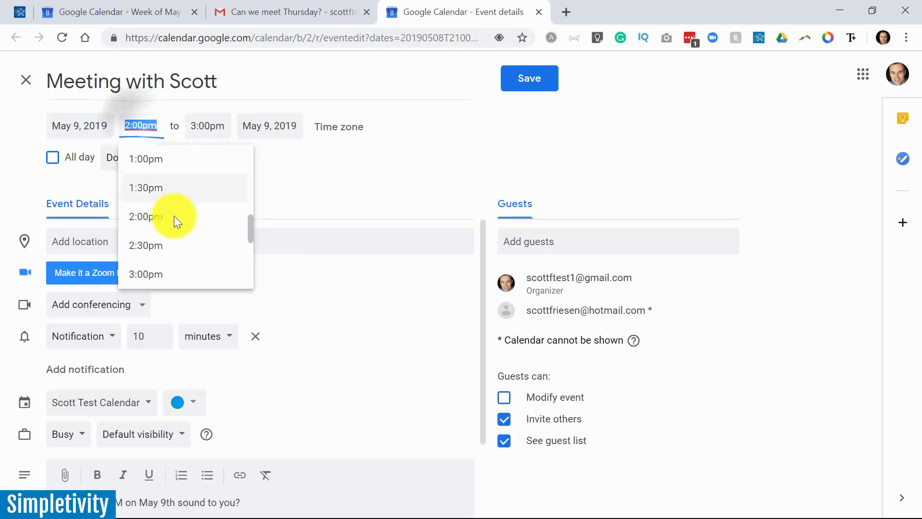
pyautogui.click(154, 272)
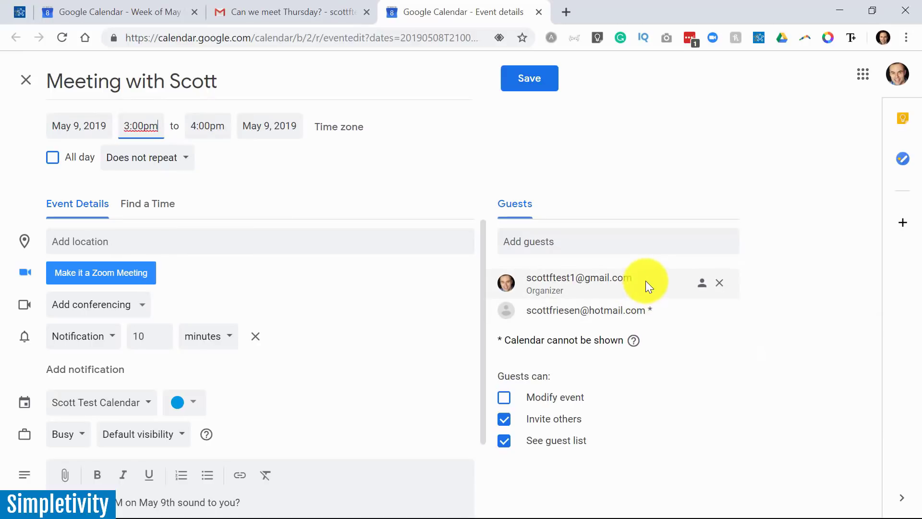
pyautogui.moveTo(639, 312)
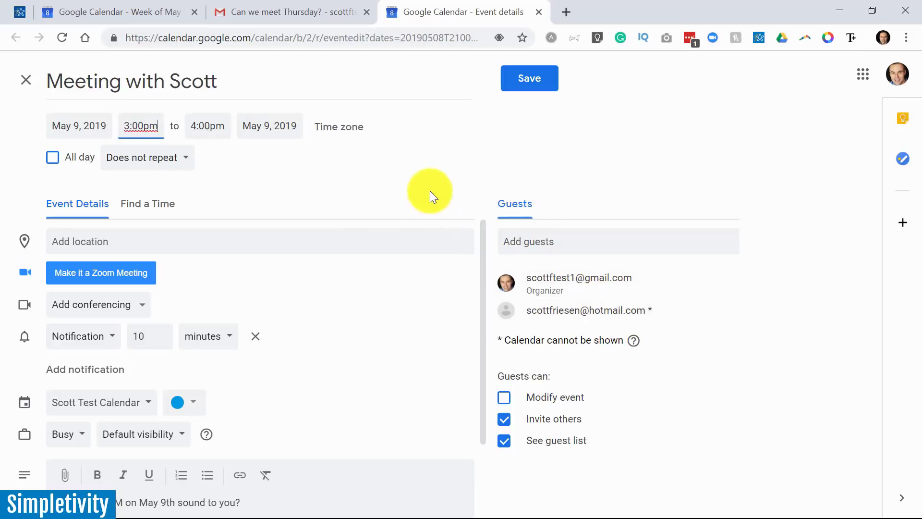
# Save the meeting and send invitation emails to its guests
pyautogui.click(529, 93)
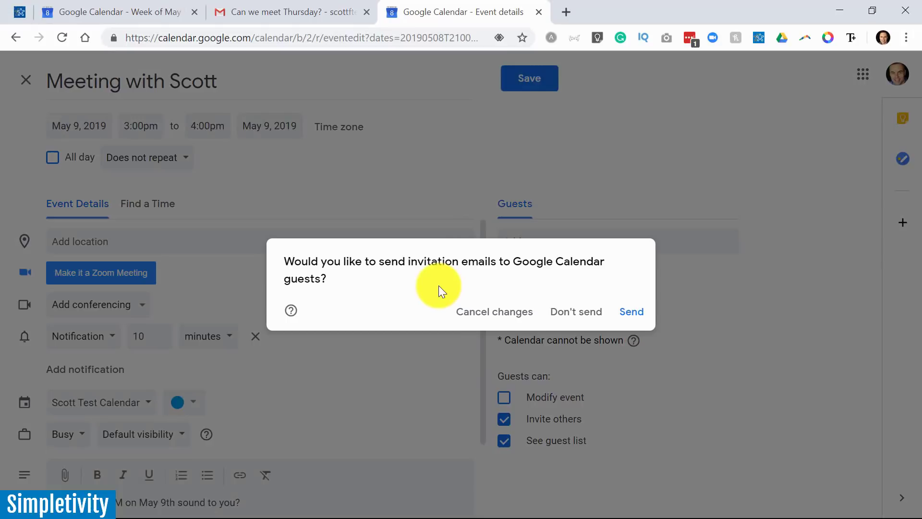
pyautogui.click(507, 317)
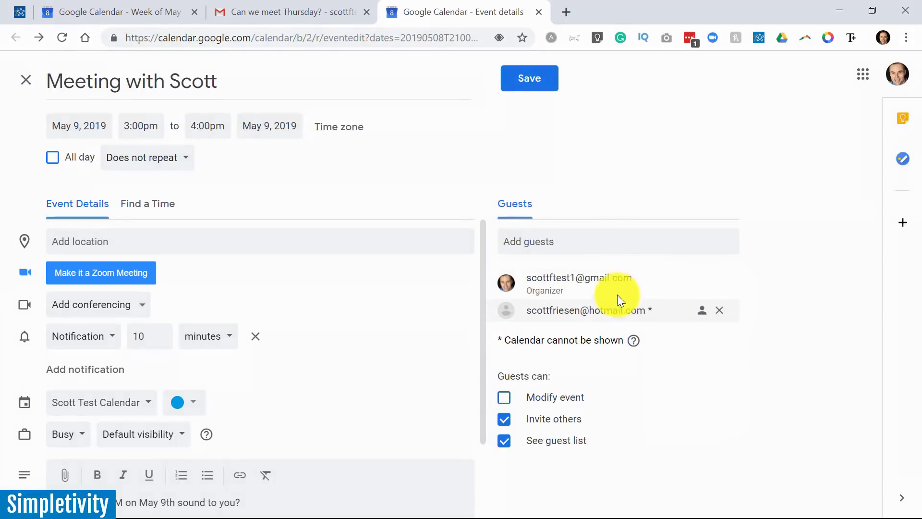
pyautogui.click(516, 78)
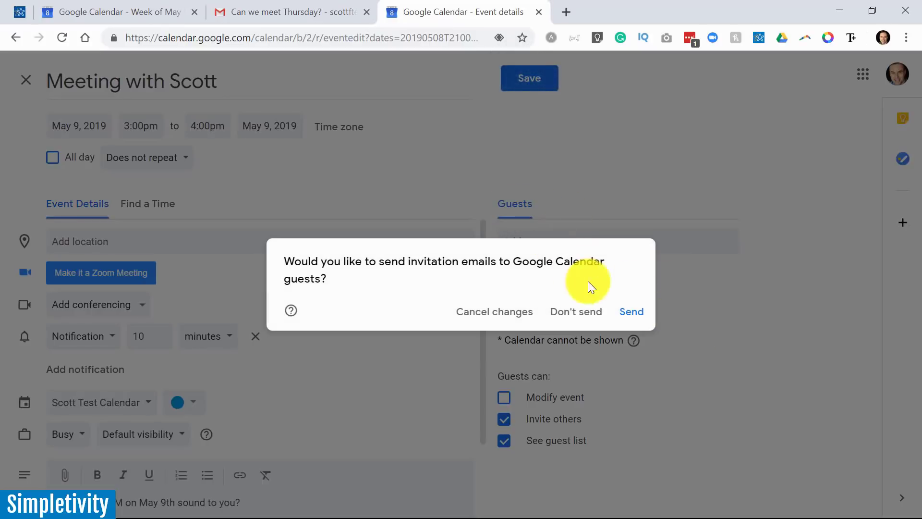
pyautogui.click(632, 317)
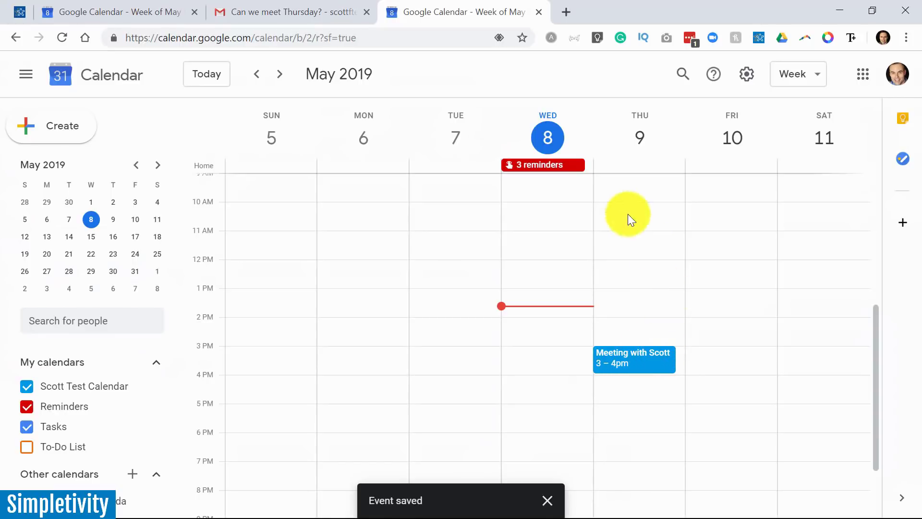
# Open the starred 'Big Project with an Early Deadline!' email with the Calendar side panel beside it
pyautogui.click(308, 11)
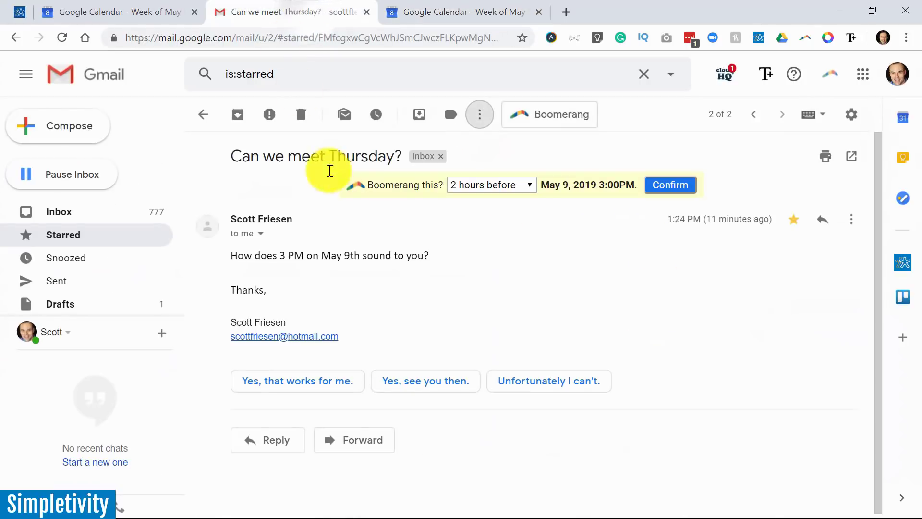
pyautogui.click(203, 115)
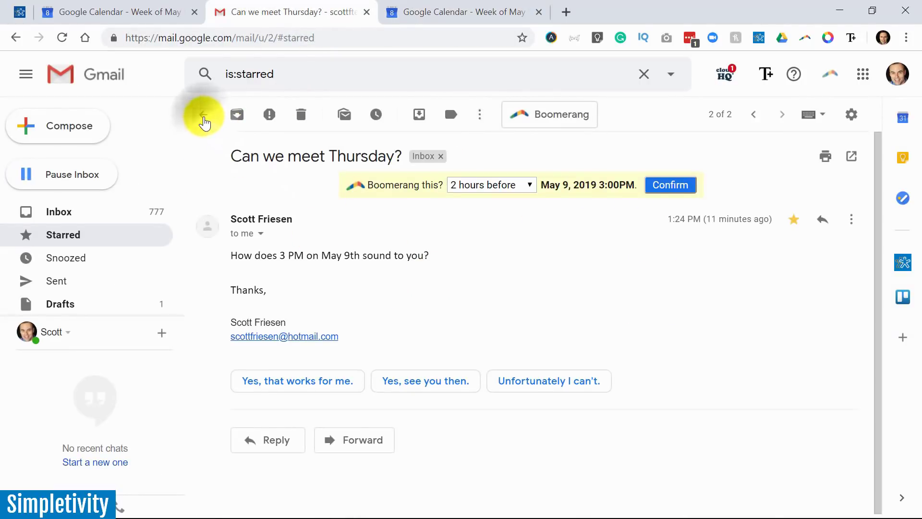
pyautogui.click(320, 152)
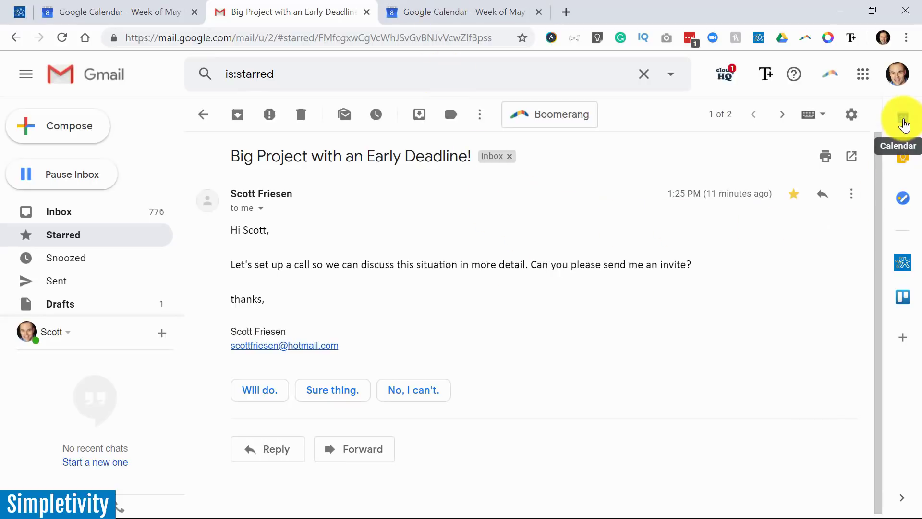
pyautogui.click(903, 120)
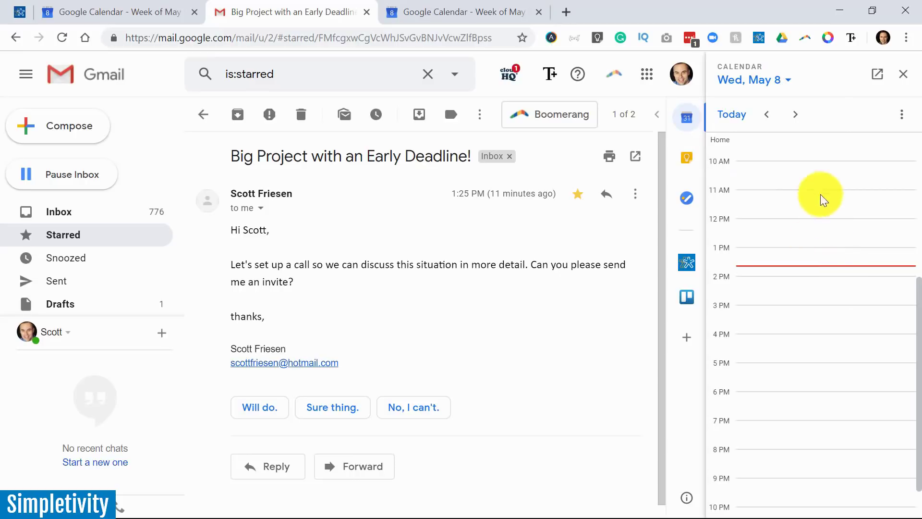
# Switch the side calendar to Day view and advance it to Thursday, May 9
pyautogui.click(903, 116)
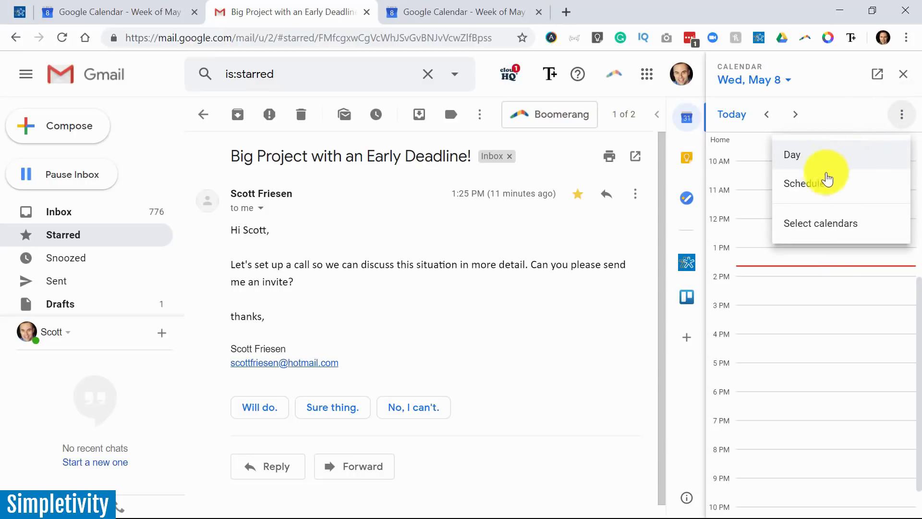
pyautogui.click(823, 182)
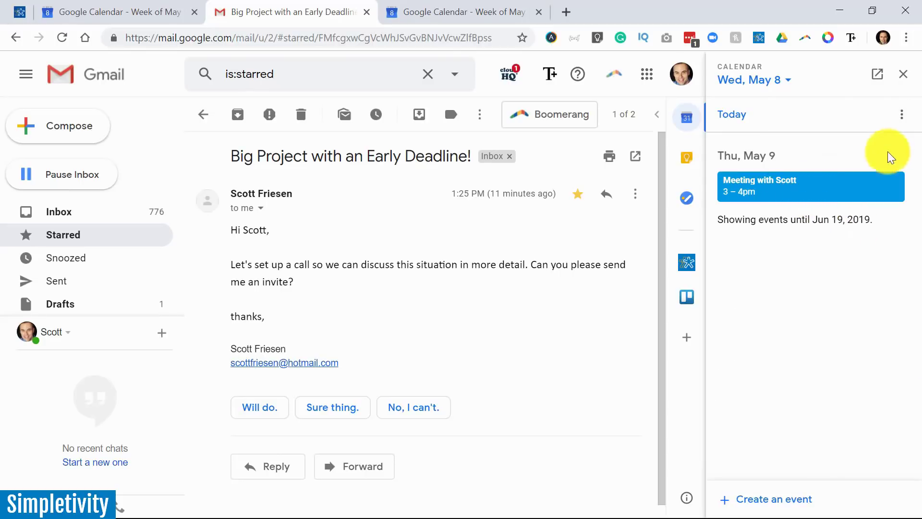
pyautogui.click(902, 116)
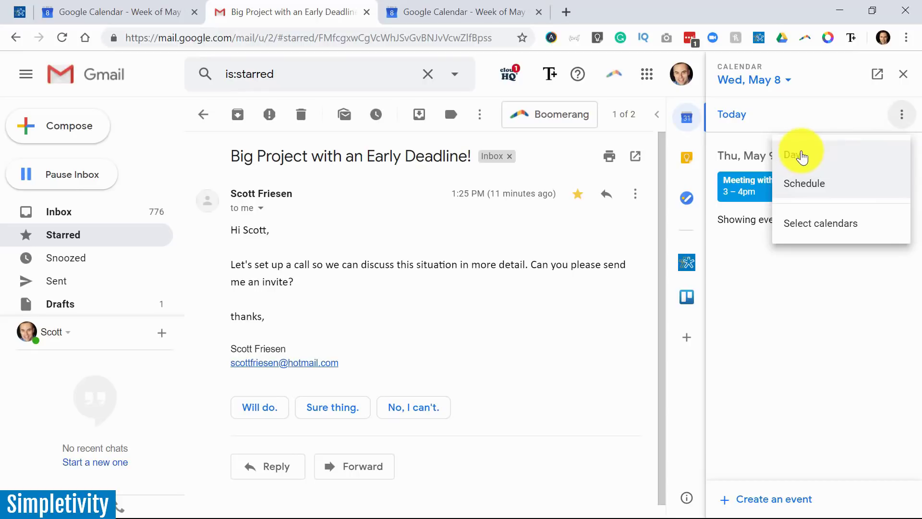
pyautogui.click(803, 156)
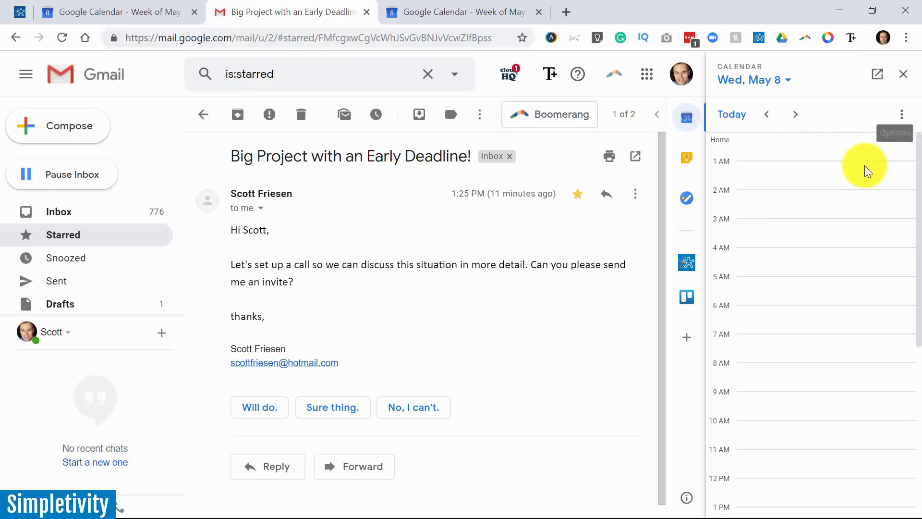
pyautogui.click(795, 115)
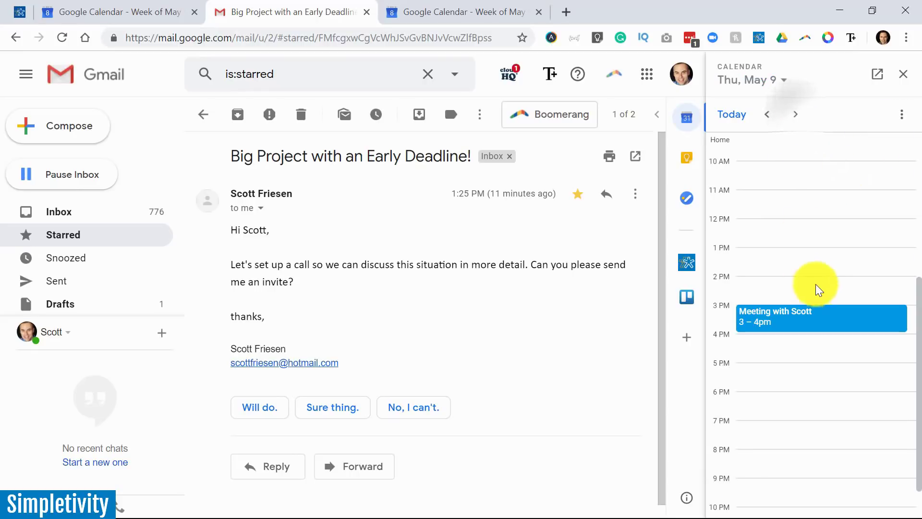
pyautogui.scroll(2, 806, 257)
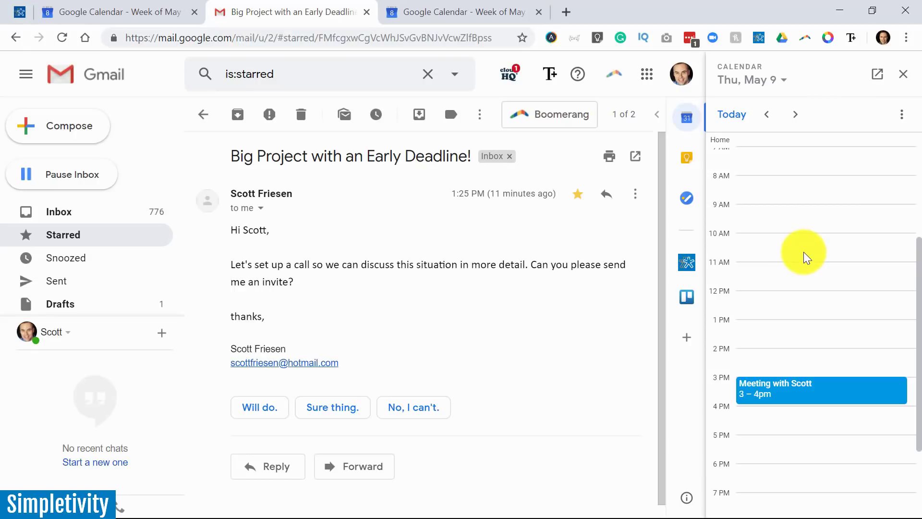
# Create a May 9, 11am–12pm event titled 'Big Project with an Early Deadline' without the exclamation mark
pyautogui.click(761, 270)
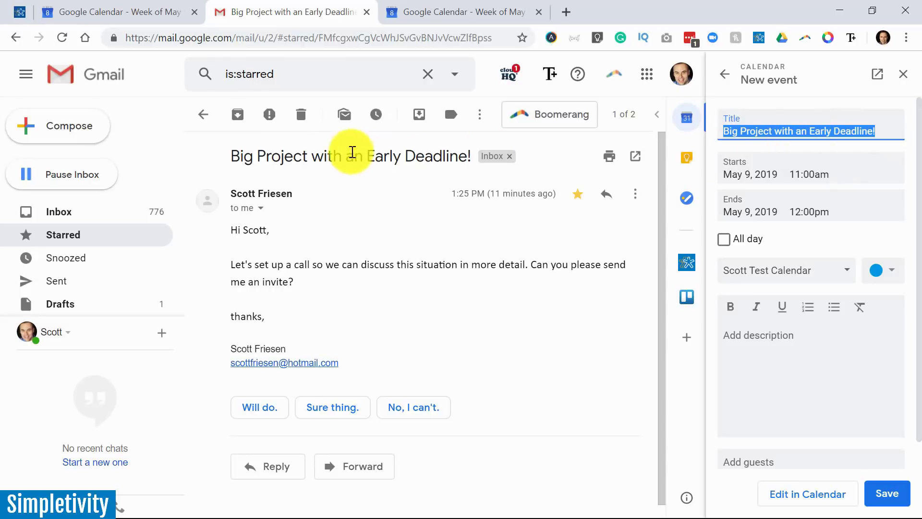
pyautogui.click(895, 131)
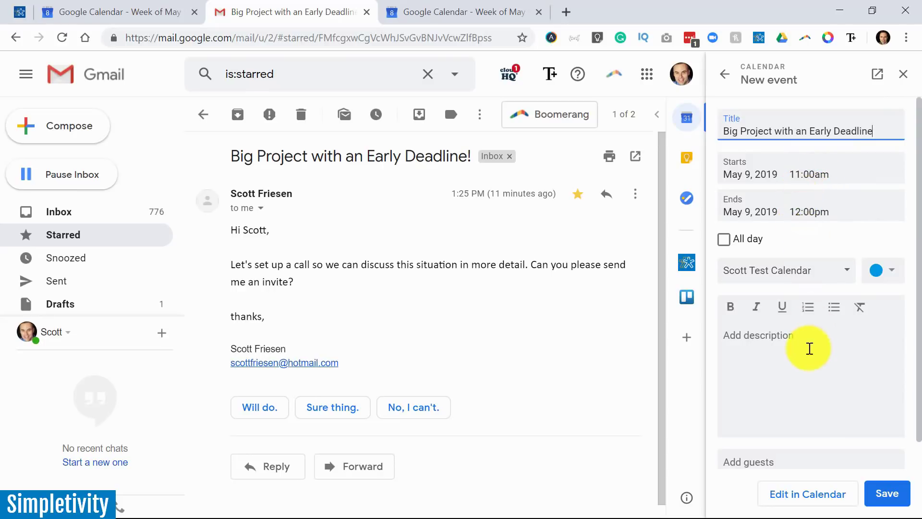
pyautogui.scroll(-1, 809, 349)
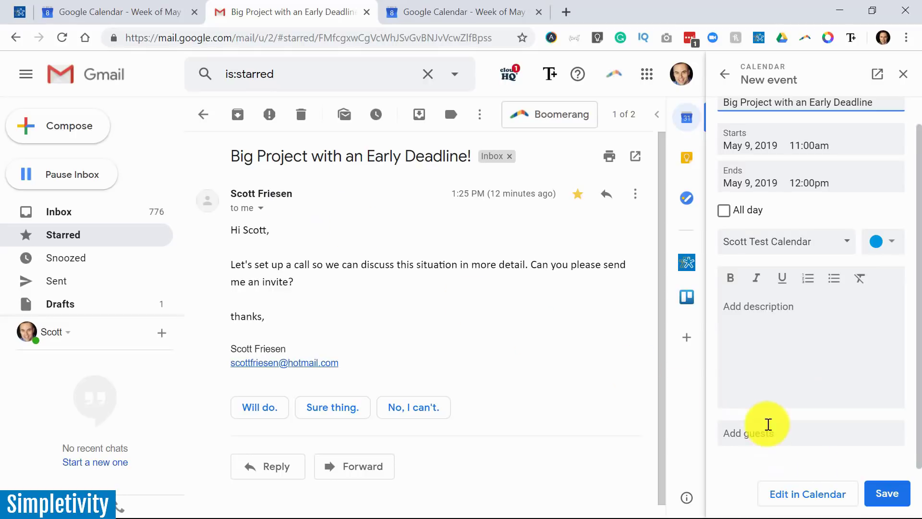
pyautogui.scroll(1, 783, 404)
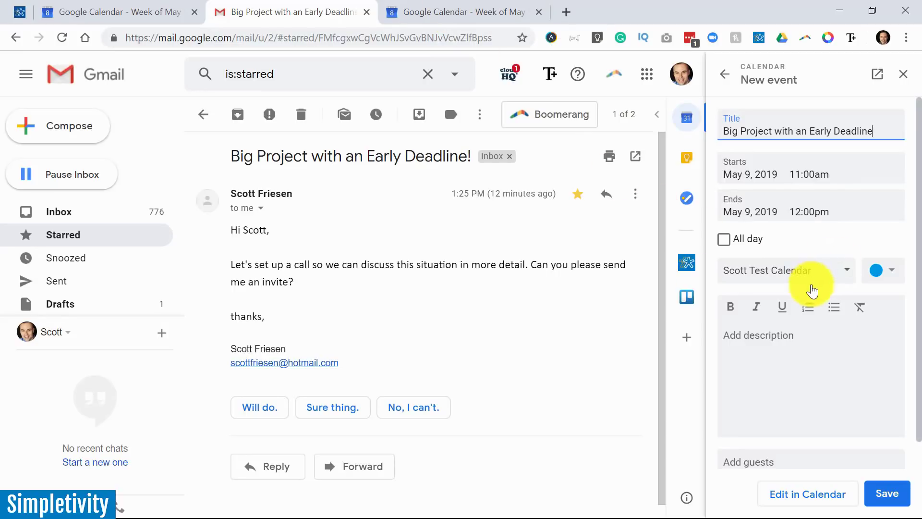
pyautogui.scroll(-1, 822, 288)
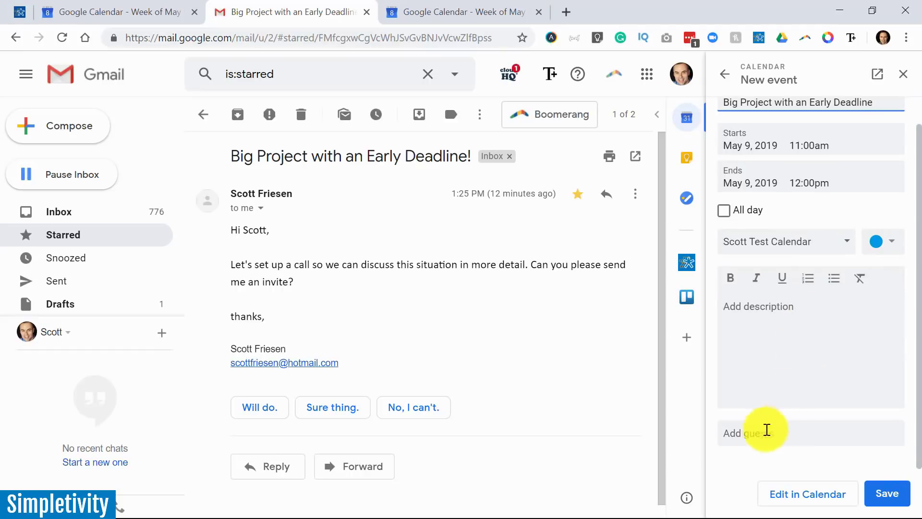
# Add the email's sender as a guest on the Big Project event and save it
pyautogui.click(762, 433)
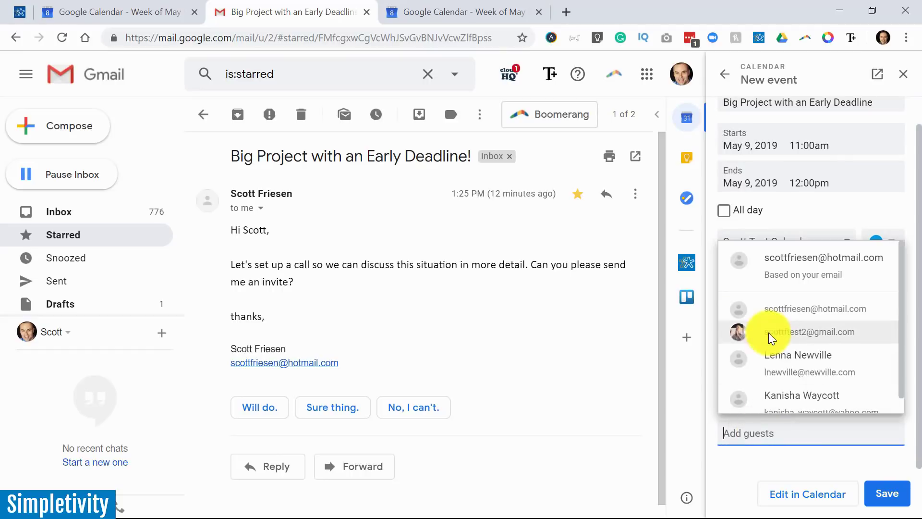
pyautogui.click(731, 469)
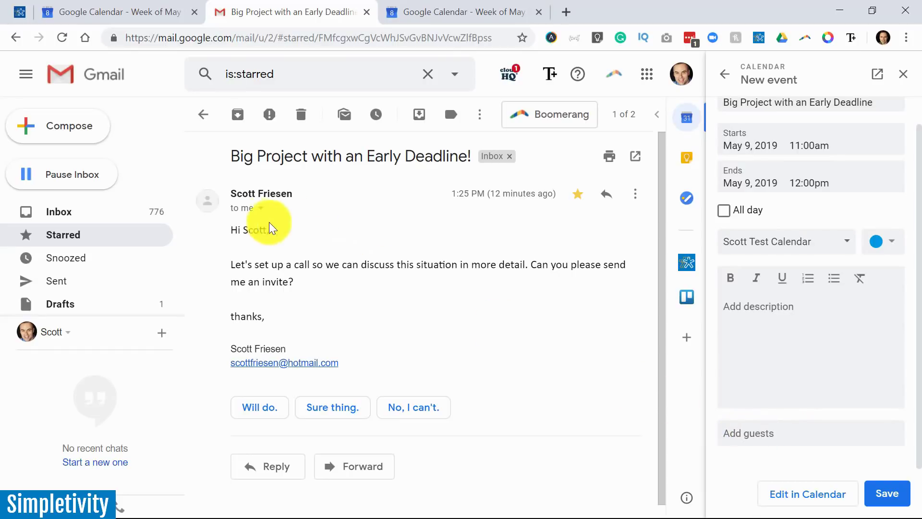
pyautogui.click(768, 433)
pyautogui.click(783, 307)
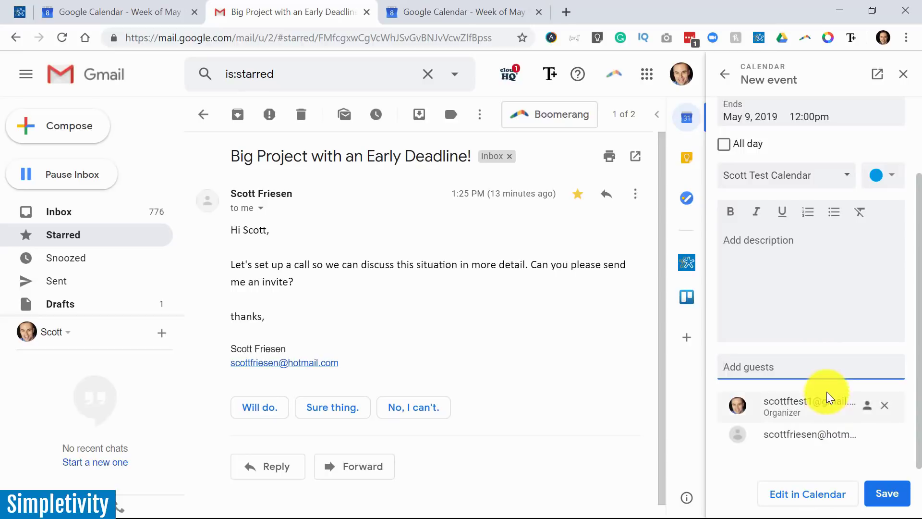
pyautogui.scroll(2, 827, 391)
pyautogui.scroll(-2, 826, 391)
pyautogui.click(888, 495)
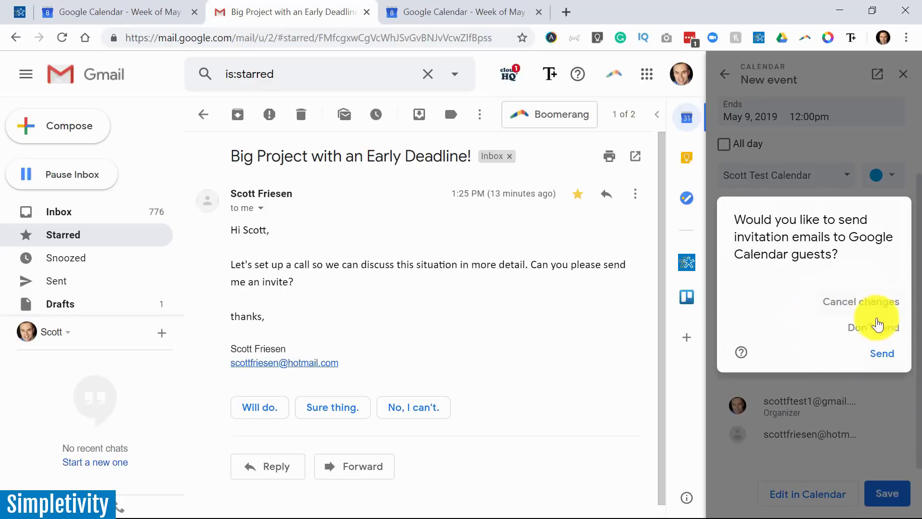
# Send the guest invitation for the 11am–12pm event, then close the Calendar side panel
pyautogui.click(883, 354)
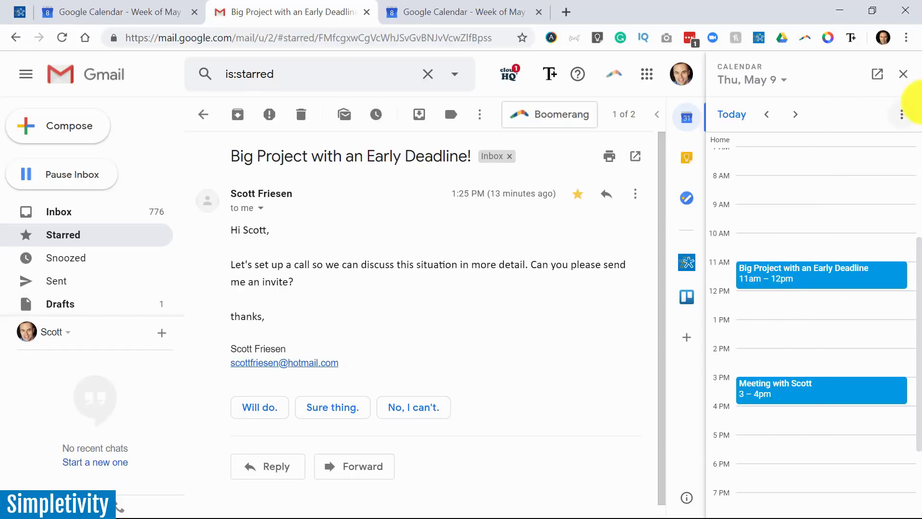
pyautogui.click(905, 79)
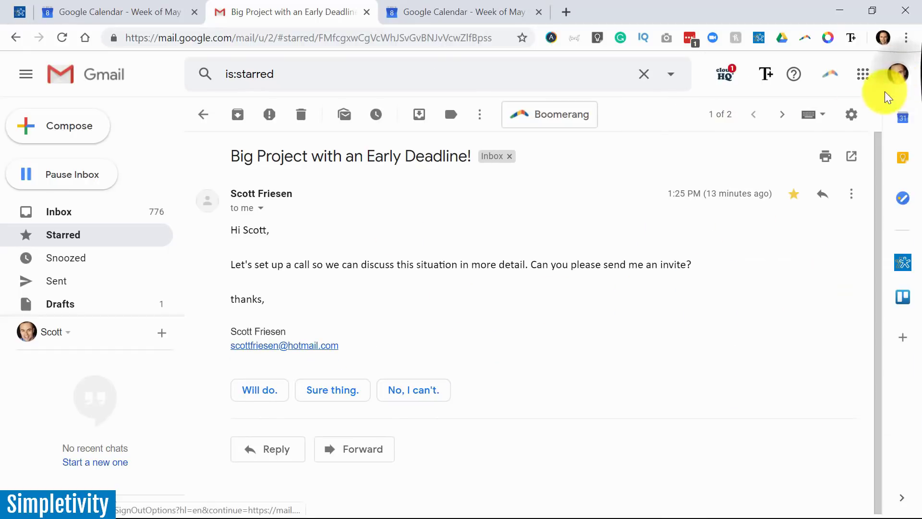
pyautogui.click(899, 116)
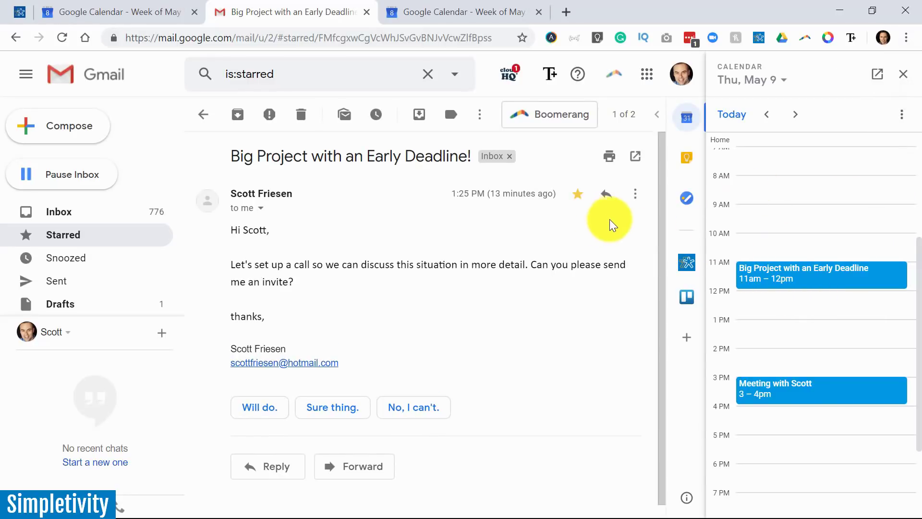
pyautogui.click(904, 77)
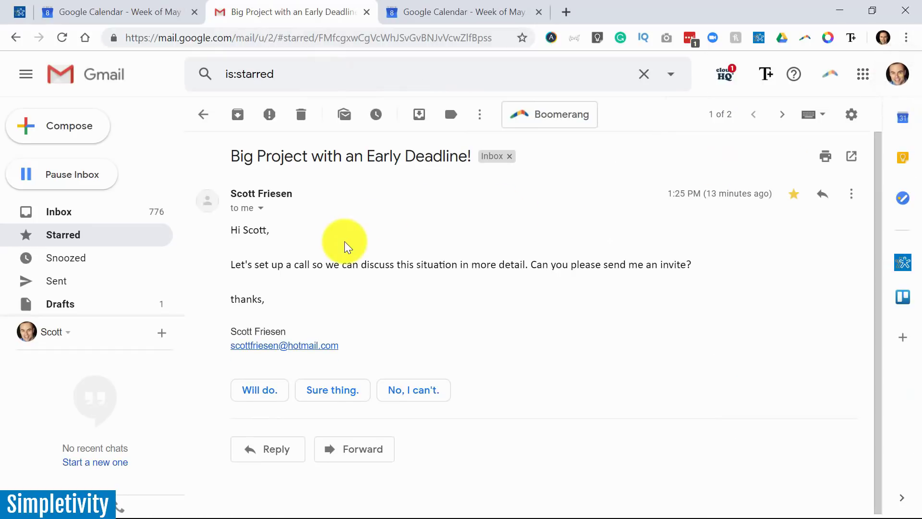
# Reopen 'Can we meet Thursday?' from Starred, close the extra Calendar tab, and show more actions
pyautogui.click(204, 116)
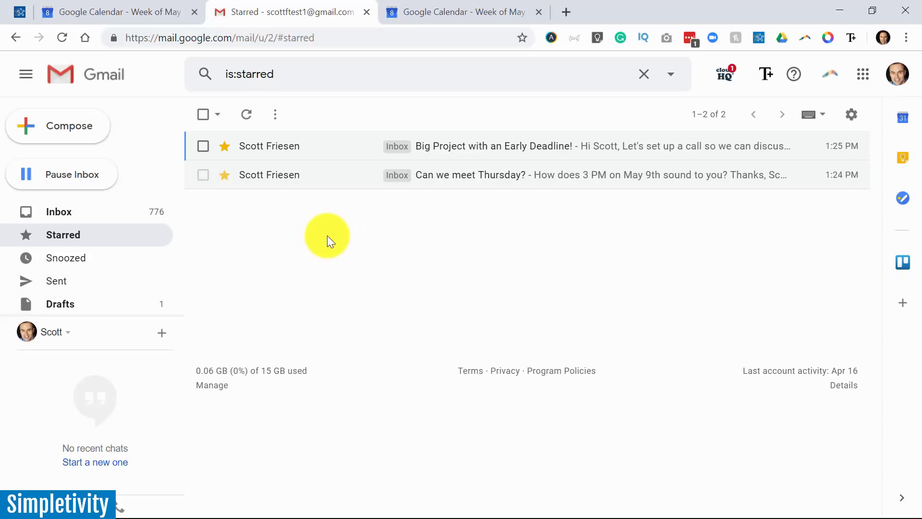
pyautogui.click(336, 176)
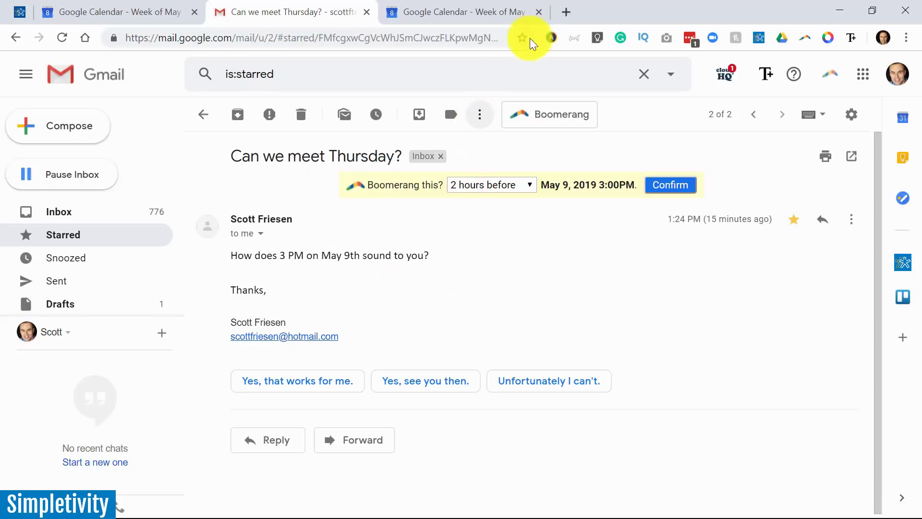
pyautogui.click(538, 10)
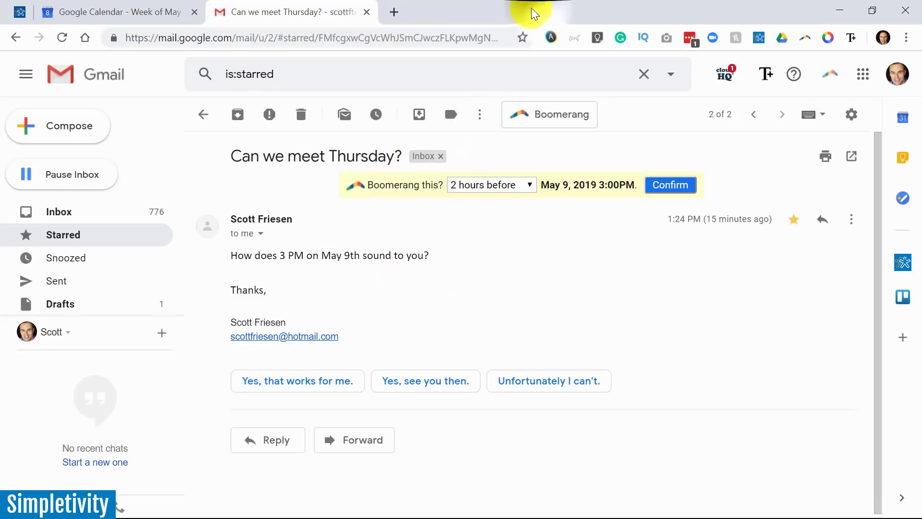
pyautogui.click(480, 116)
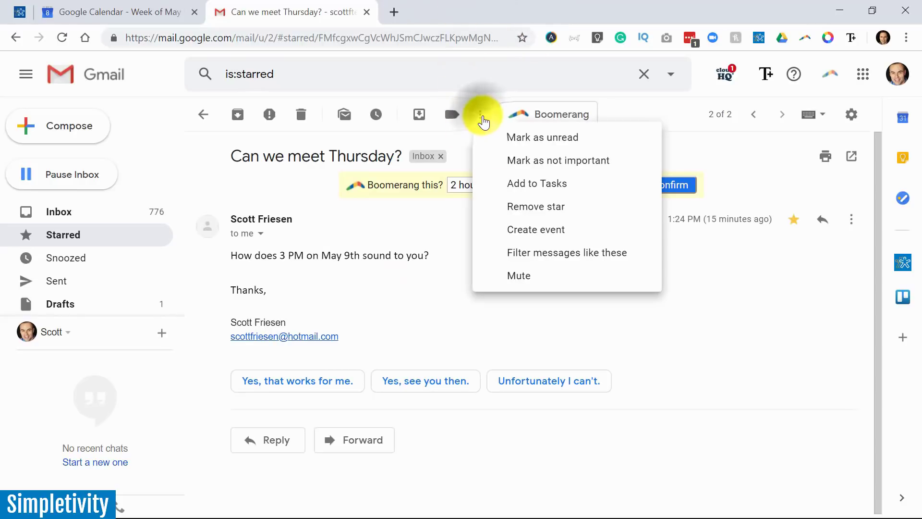
# Create an all-day May 8 event from the email, remove the sender as guest, and close the draft
pyautogui.click(548, 230)
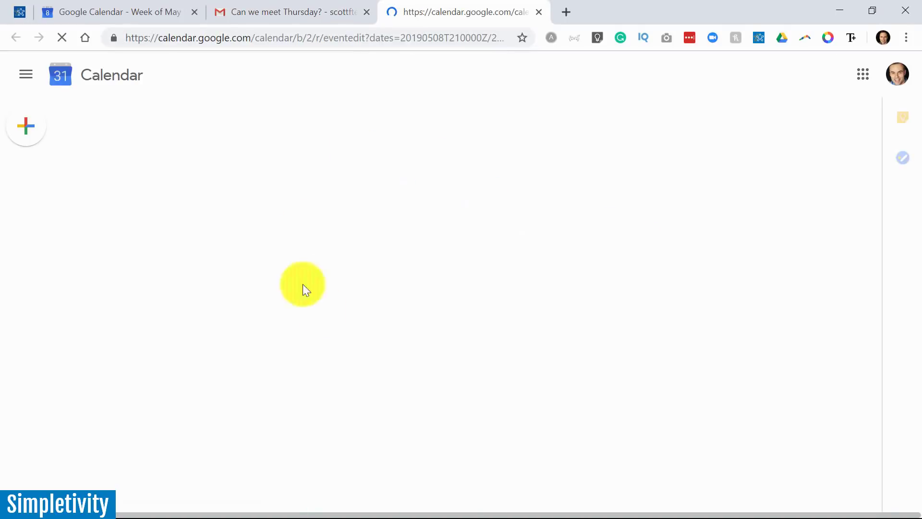
pyautogui.scroll(-2, 304, 345)
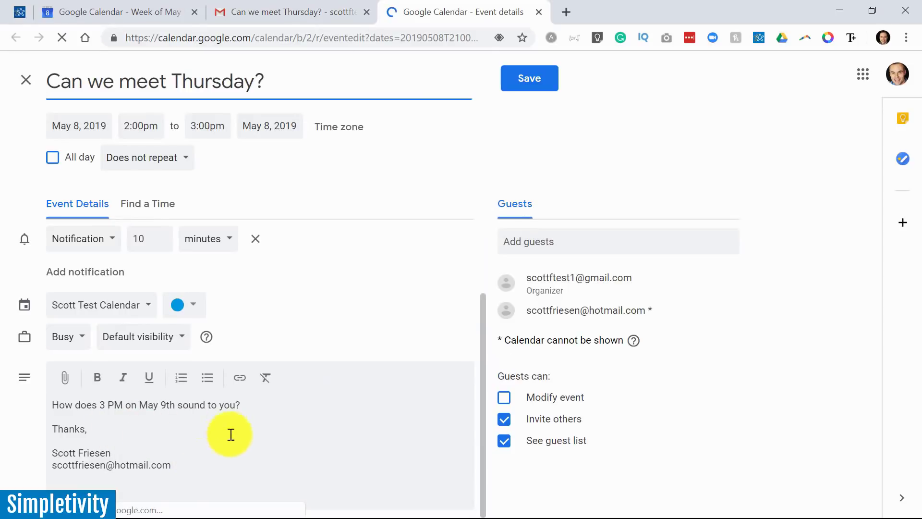
pyautogui.scroll(2, 242, 437)
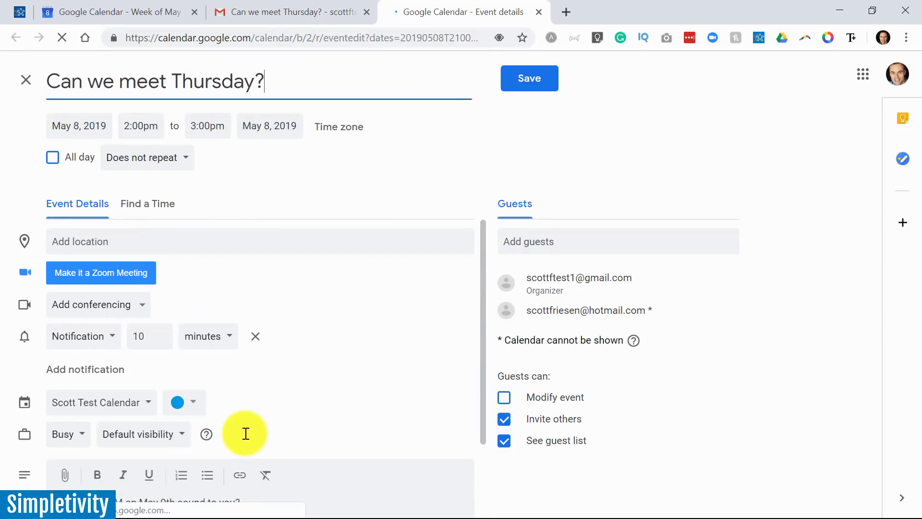
pyautogui.click(53, 159)
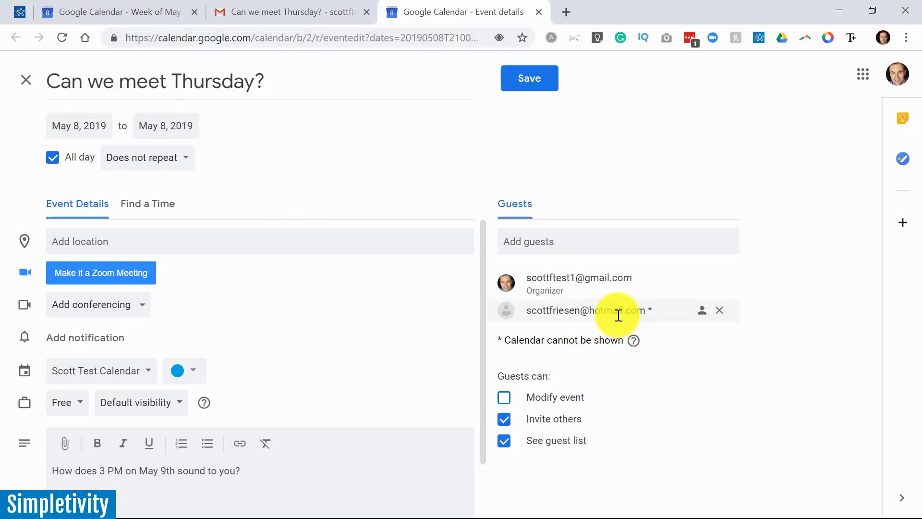
pyautogui.click(720, 311)
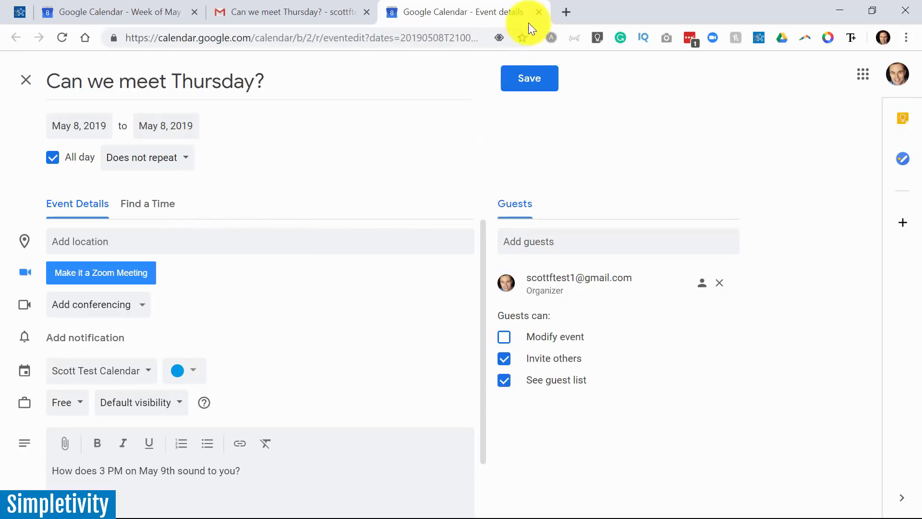
pyautogui.click(540, 11)
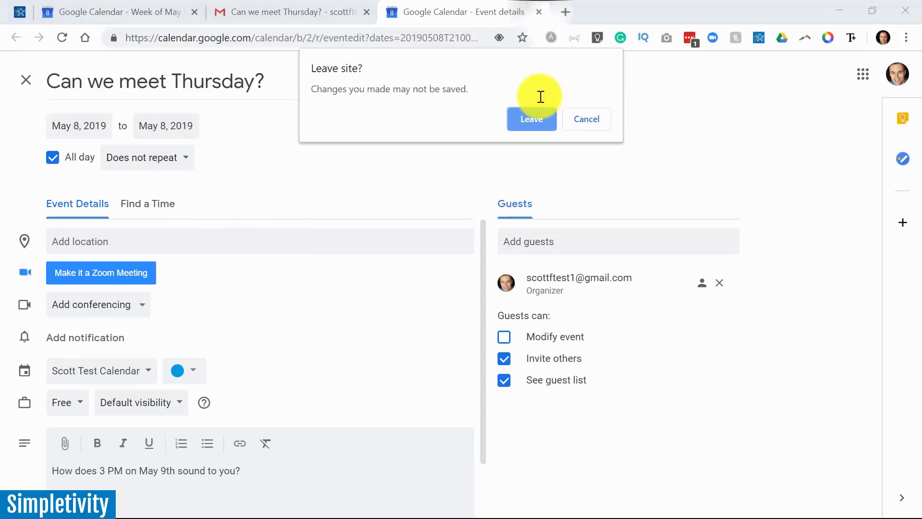
# Leave the site to discard the unsaved event, then open and close the Tasks side panel
pyautogui.click(543, 124)
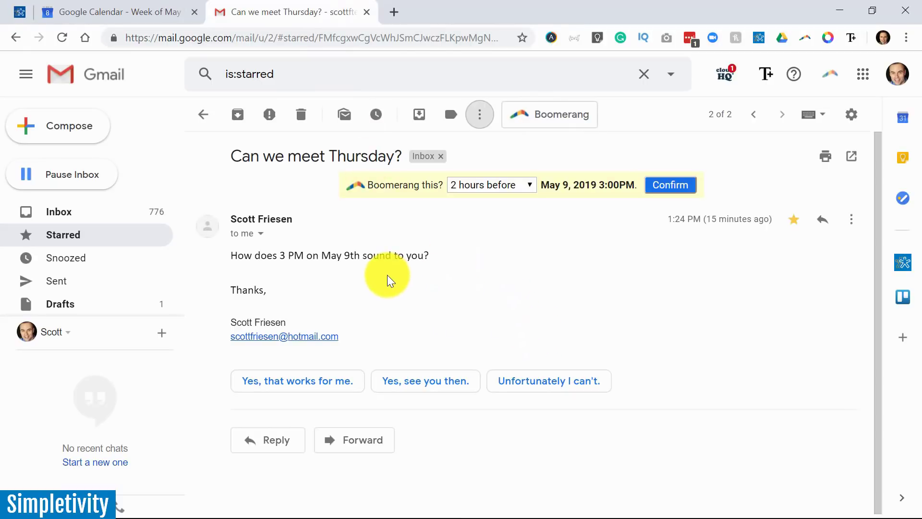
pyautogui.click(903, 198)
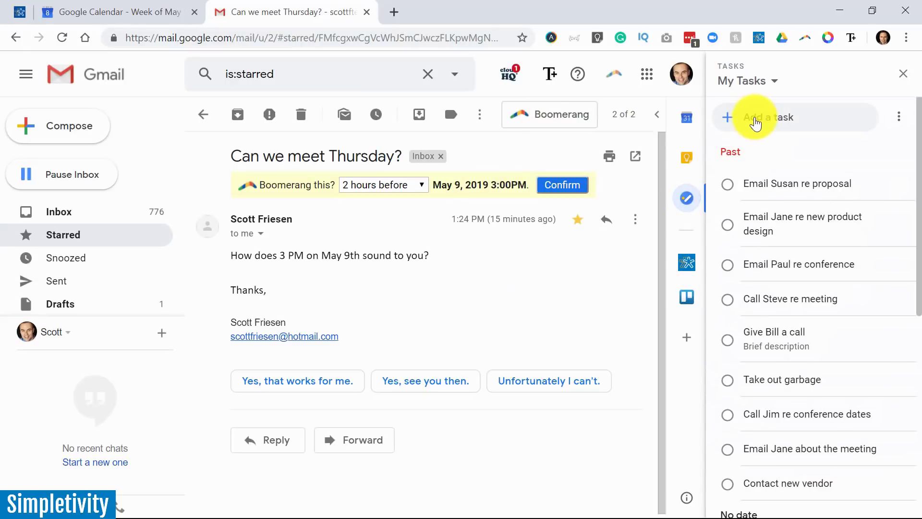
pyautogui.click(905, 76)
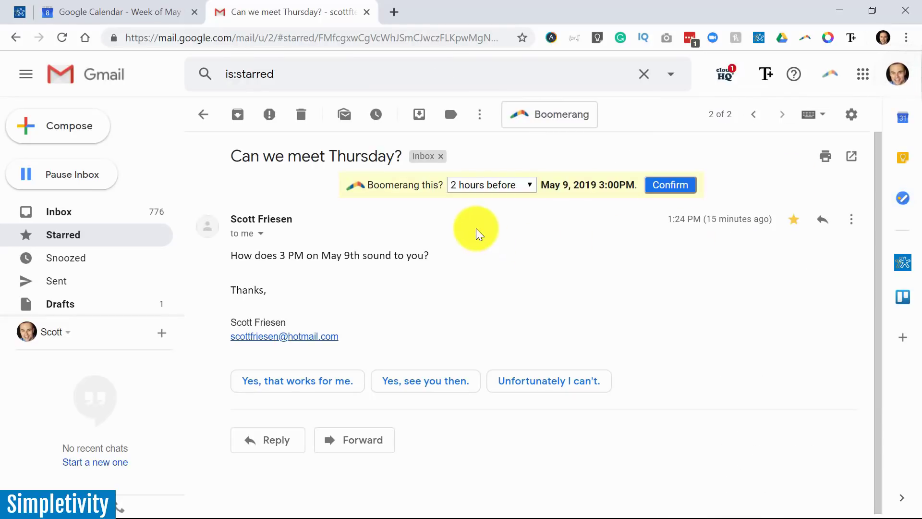
# Add the 'Can we meet Thursday?' email to Tasks and locate the new linked task in the panel
pyautogui.click(482, 119)
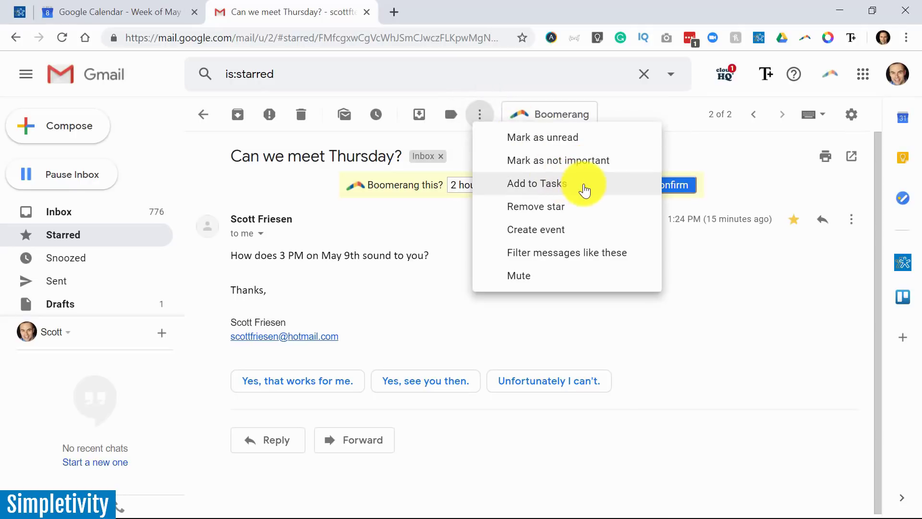
pyautogui.click(549, 190)
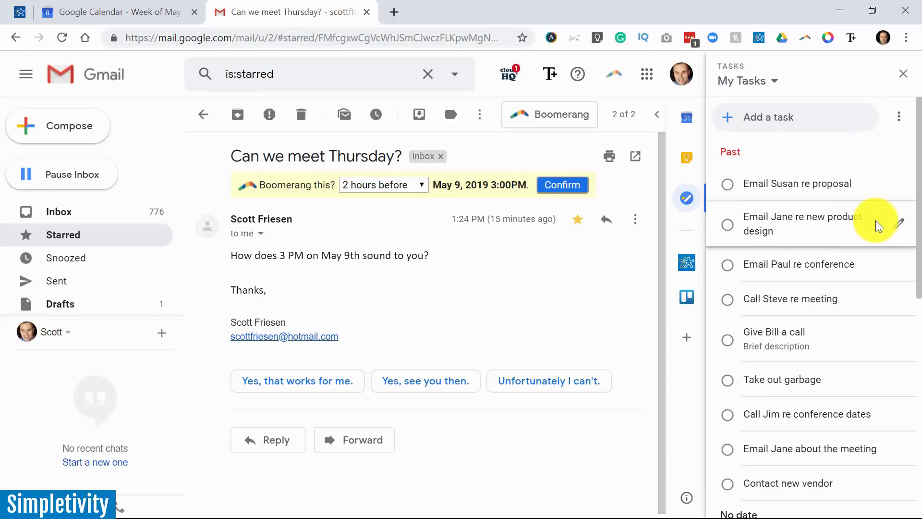
pyautogui.scroll(-8, 875, 221)
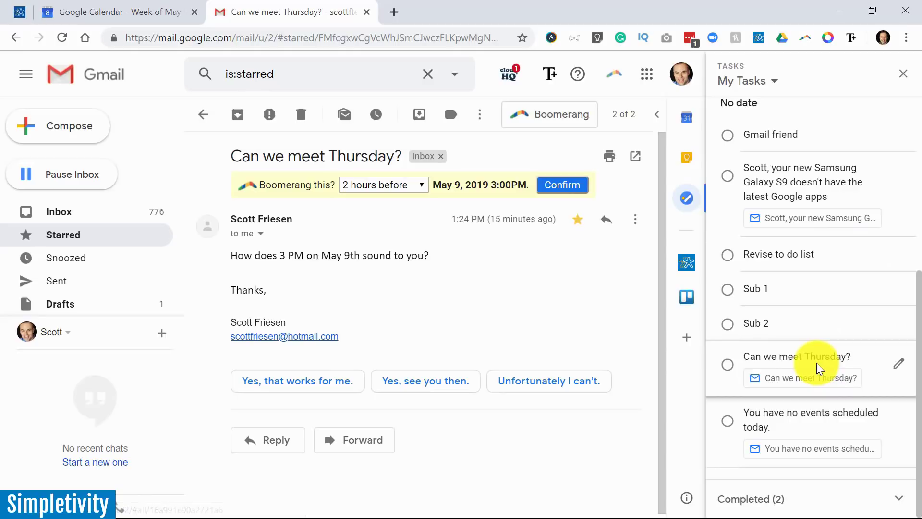
pyautogui.scroll(6, 809, 347)
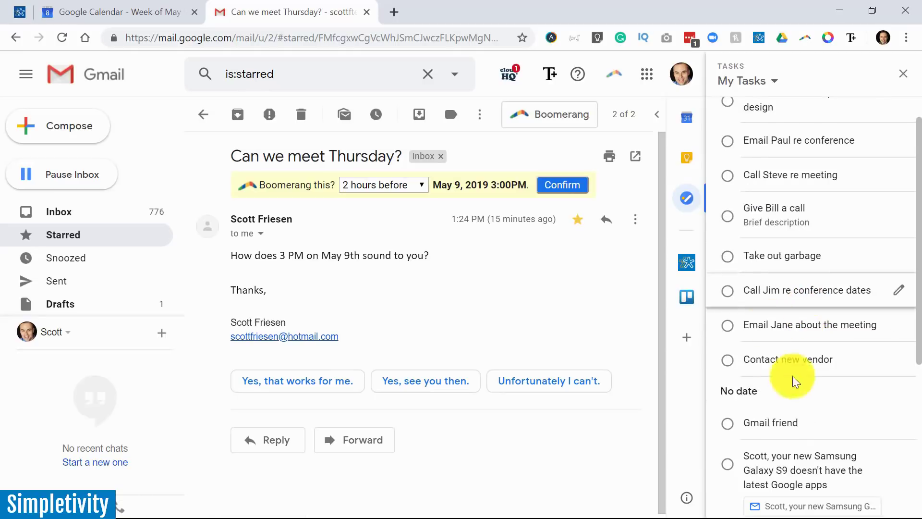
pyautogui.scroll(3, 788, 327)
pyautogui.scroll(-2, 790, 255)
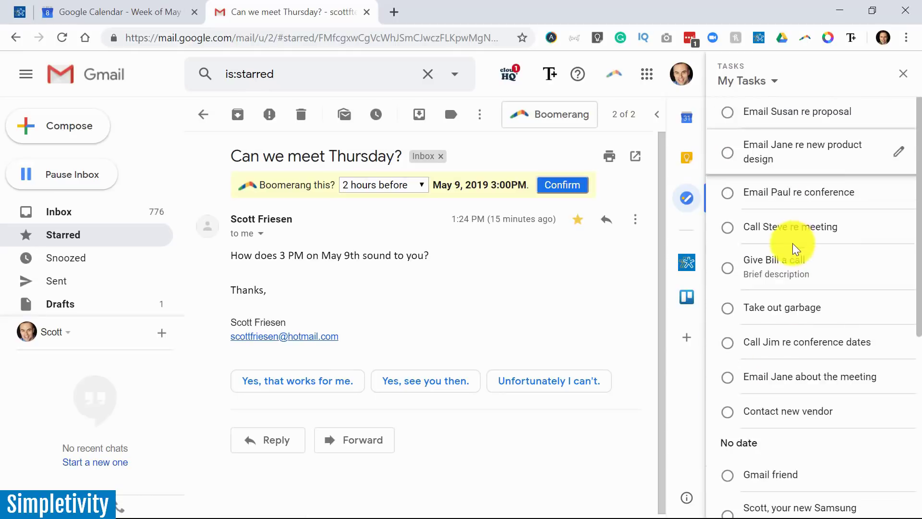
pyautogui.scroll(-7, 793, 243)
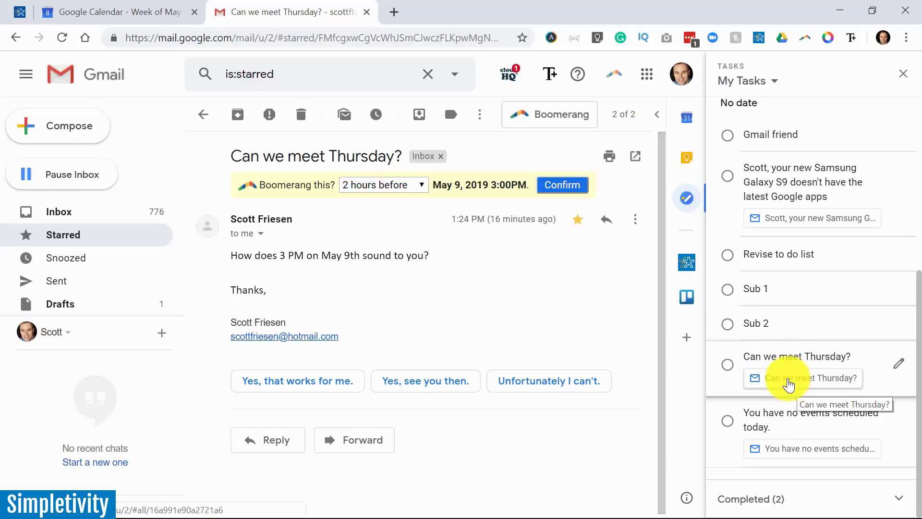
# Return to the starred list and open the email through the 'Can we meet Thursday?' task's link
pyautogui.click(207, 114)
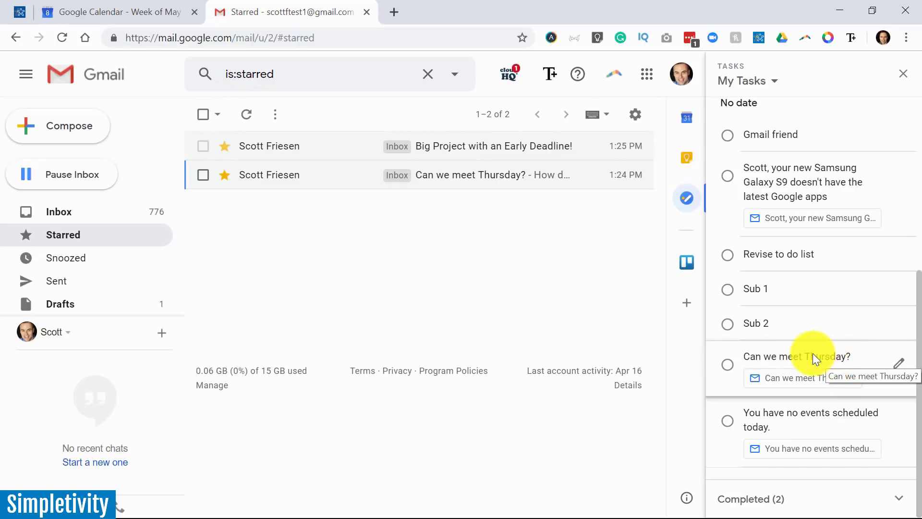
pyautogui.click(790, 384)
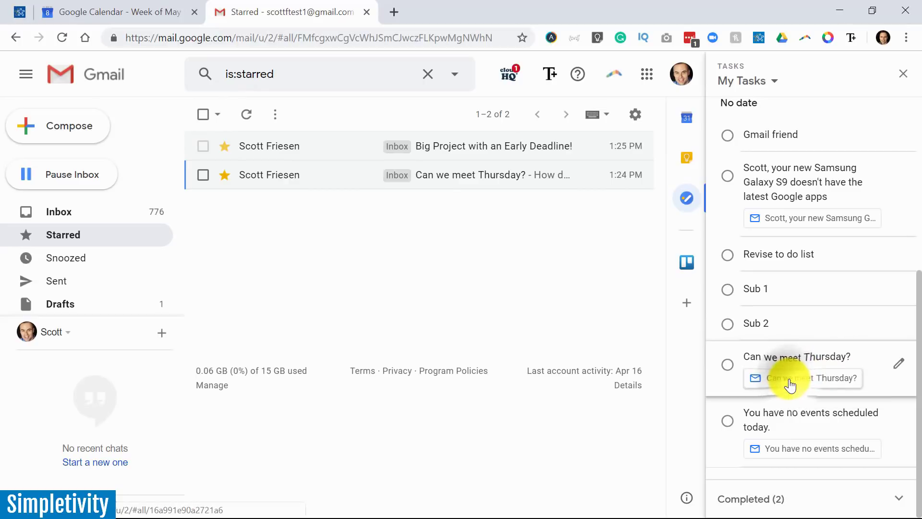